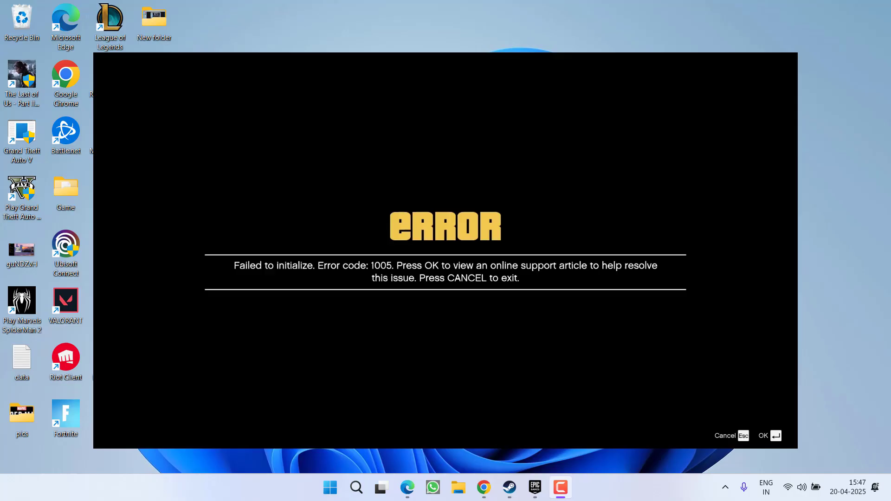
Dismiss GTA V's 'Failed to initialize' error 1005 screen with Esc
{"action": "key", "text": "Escape"}
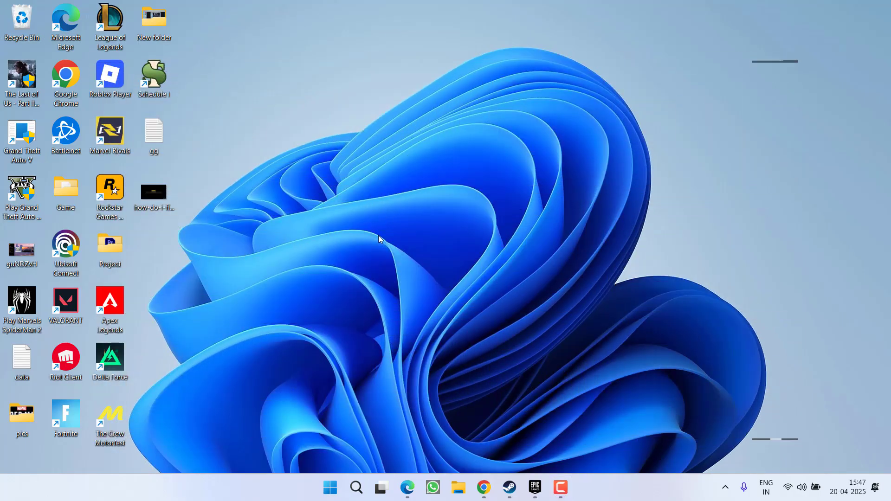
Copy the Rockstar Games folder from Documents in File Explorer
{"action": "key", "text": "super+e"}
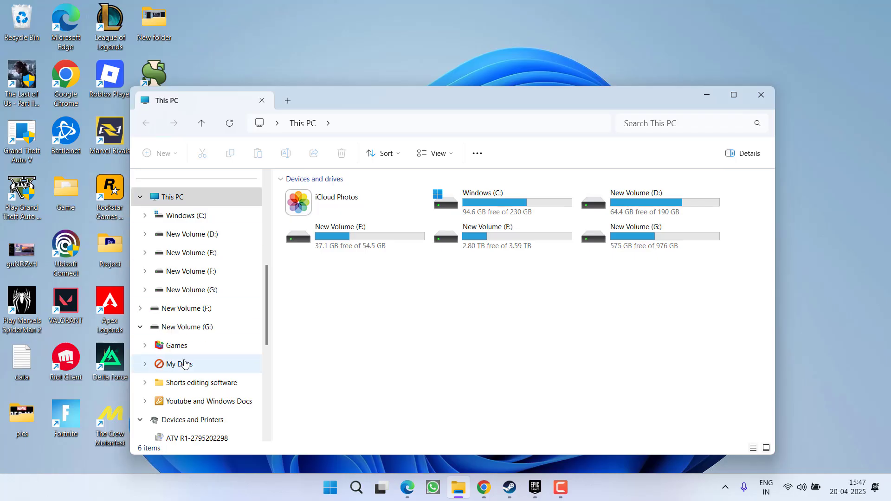
{"action": "scroll", "coordinate": [184, 363], "scroll_direction": "up", "scroll_amount": 5}
{"action": "left_click", "coordinate": [177, 278]}
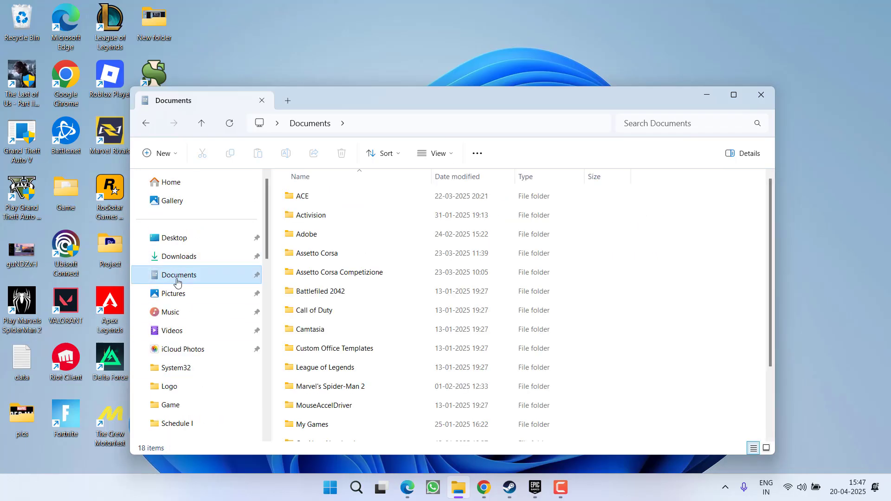
{"action": "scroll", "coordinate": [311, 372], "scroll_direction": "down", "scroll_amount": 3}
{"action": "left_click", "coordinate": [312, 377]}
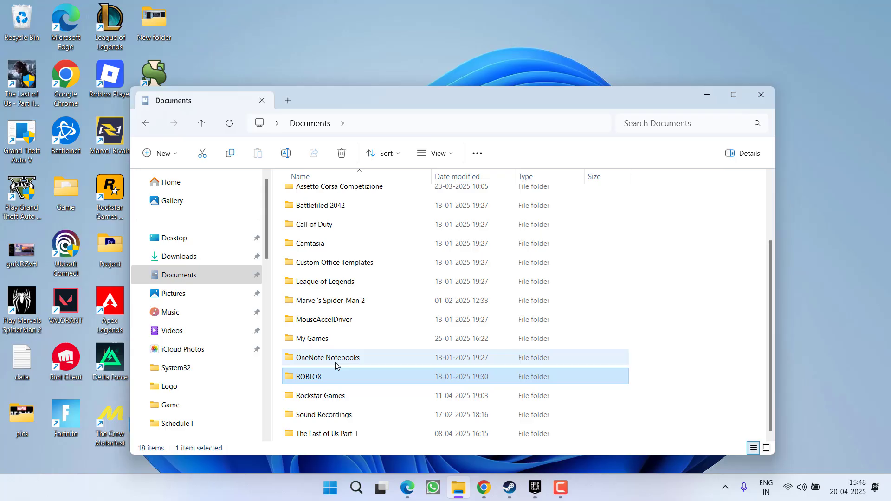
{"action": "left_click", "coordinate": [379, 399]}
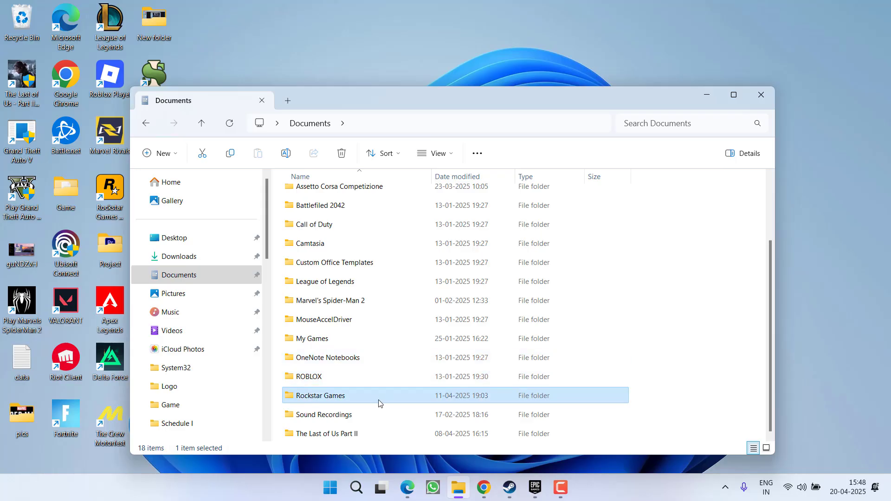
{"action": "right_click", "coordinate": [332, 401]}
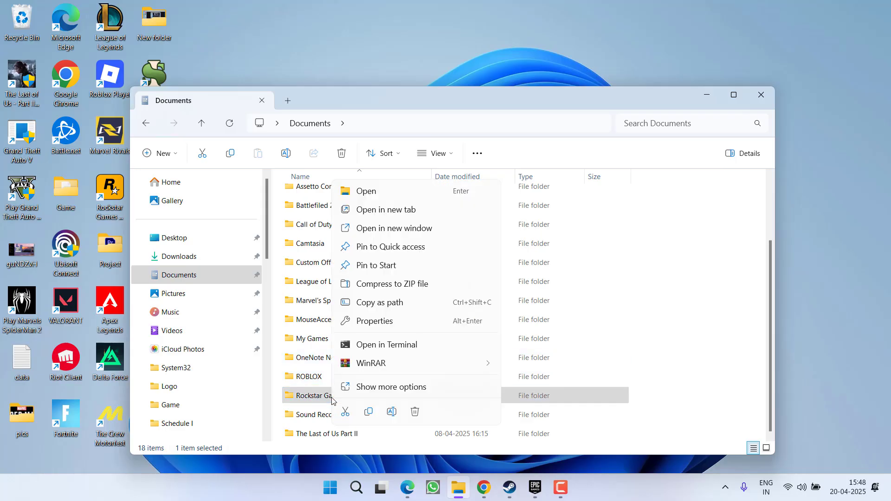
{"action": "left_click", "coordinate": [369, 412]}
Paste the Rockstar Games folder onto the desktop and delete the original from Documents
{"action": "right_click", "coordinate": [326, 20]}
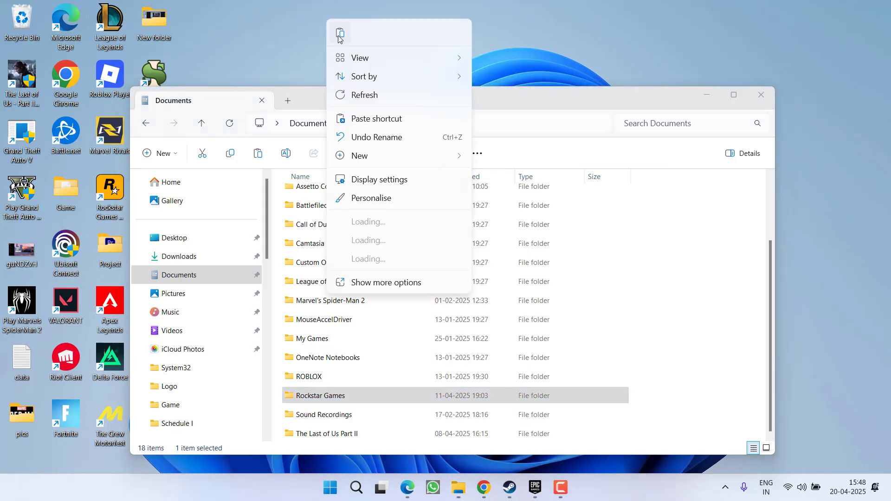
{"action": "left_click", "coordinate": [340, 33]}
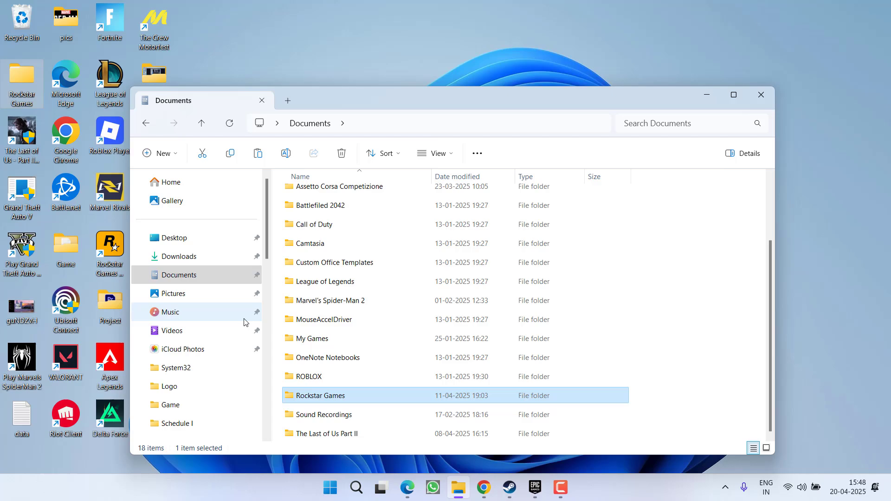
{"action": "right_click", "coordinate": [308, 401]}
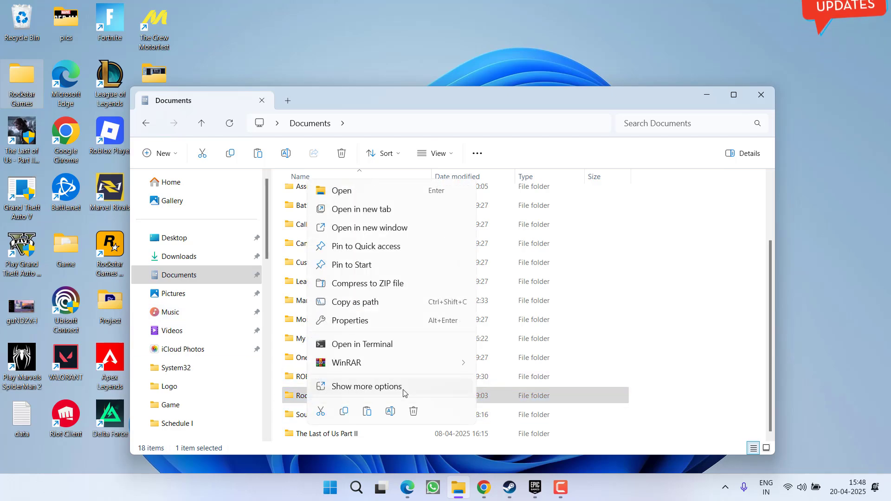
{"action": "left_click", "coordinate": [413, 412]}
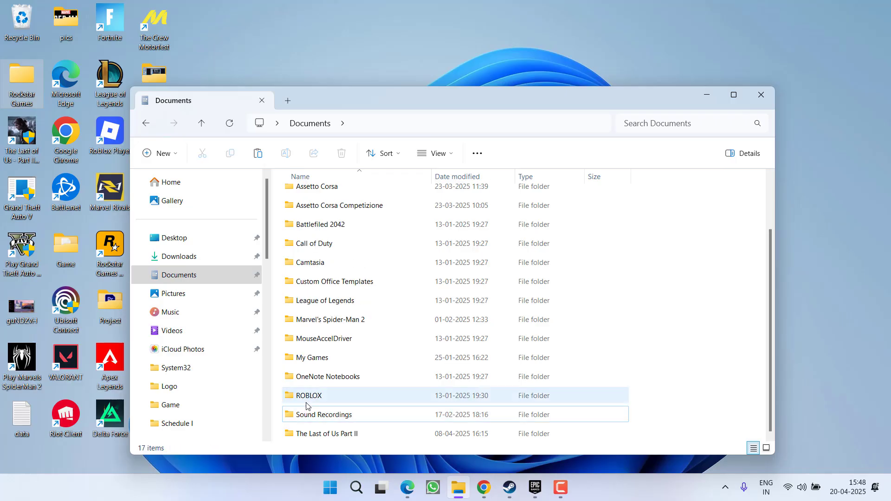
Close the Documents window and open Steam and the Epic Games Launcher from the taskbar
{"action": "left_click", "coordinate": [757, 93]}
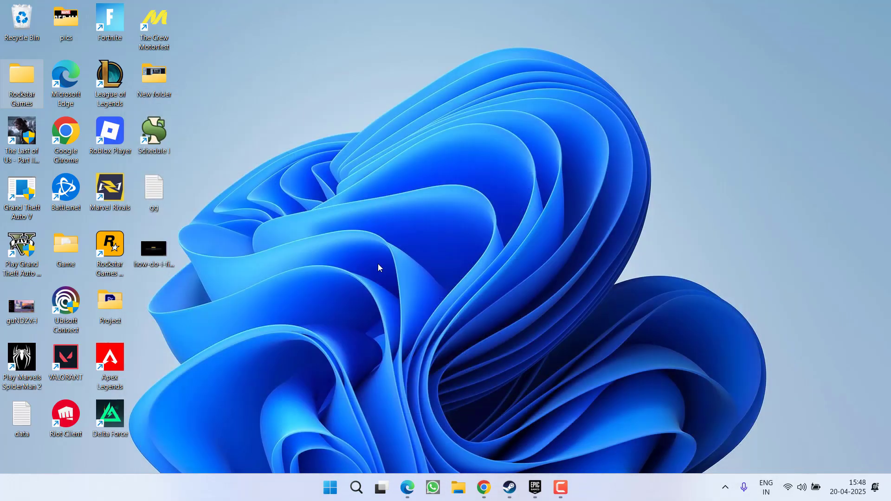
{"action": "left_click", "coordinate": [510, 488]}
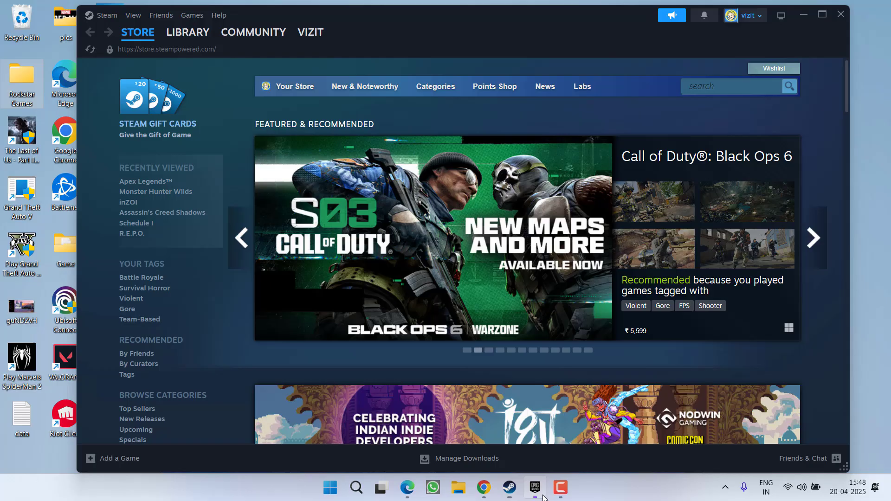
{"action": "left_click", "coordinate": [535, 487]}
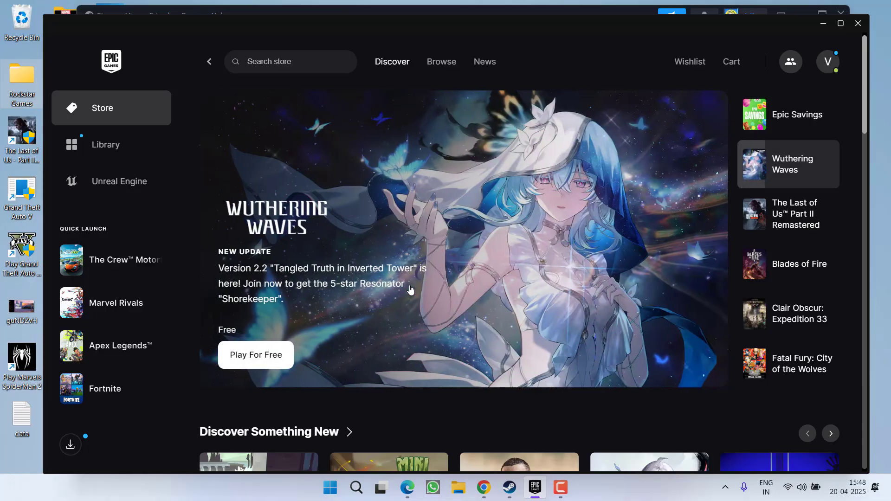
Launch Windows Security and switch on Real-time protection in Virus & threat protection settings, approving UAC
{"action": "key", "text": "super"}
{"action": "type", "text": "window"}
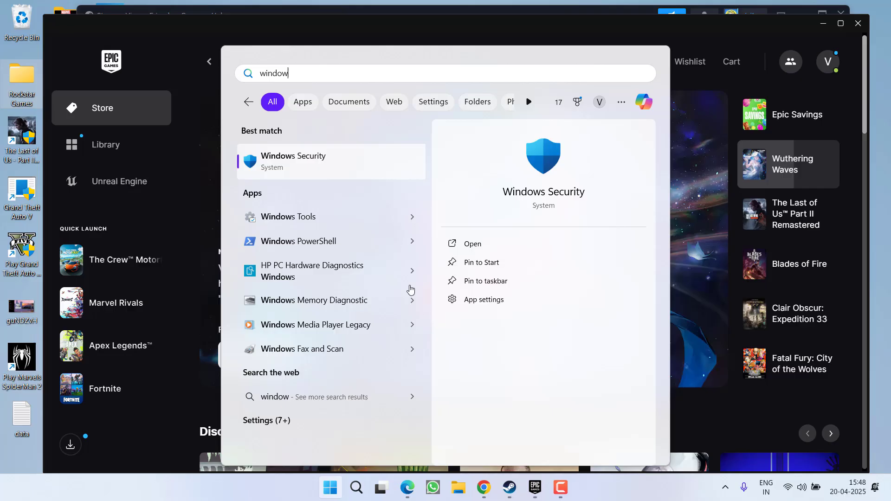
{"action": "type", "text": "s"}
{"action": "key", "text": "Return"}
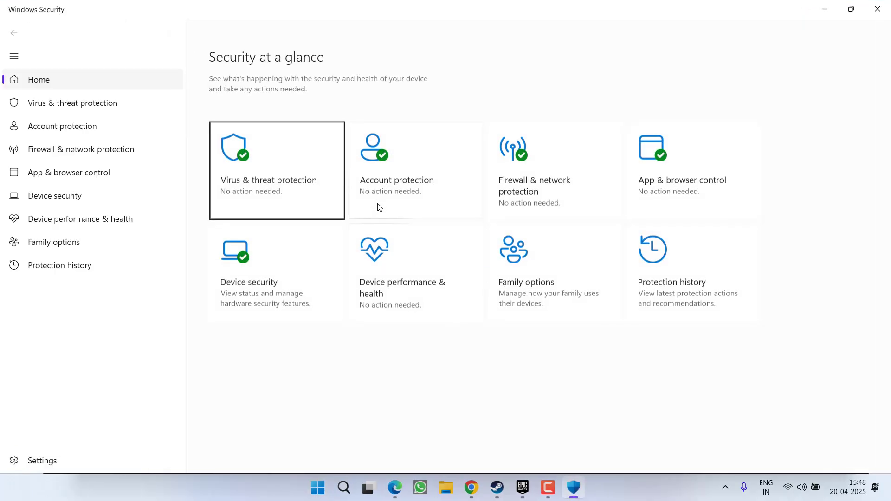
{"action": "left_click", "coordinate": [253, 169]}
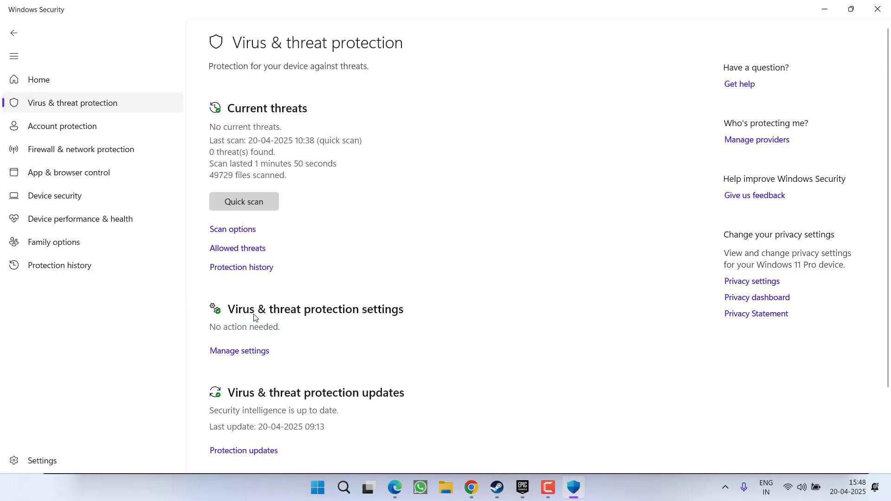
{"action": "left_click", "coordinate": [233, 353]}
{"action": "left_click", "coordinate": [221, 185]}
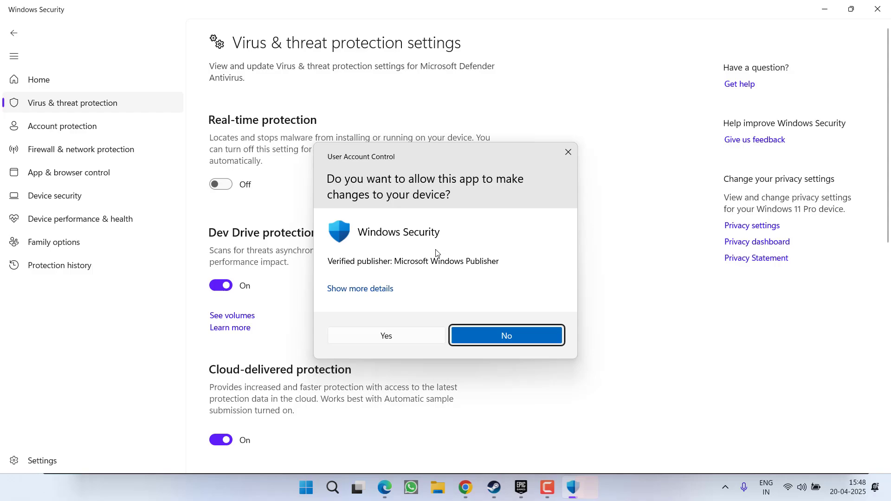
{"action": "left_click", "coordinate": [410, 342]}
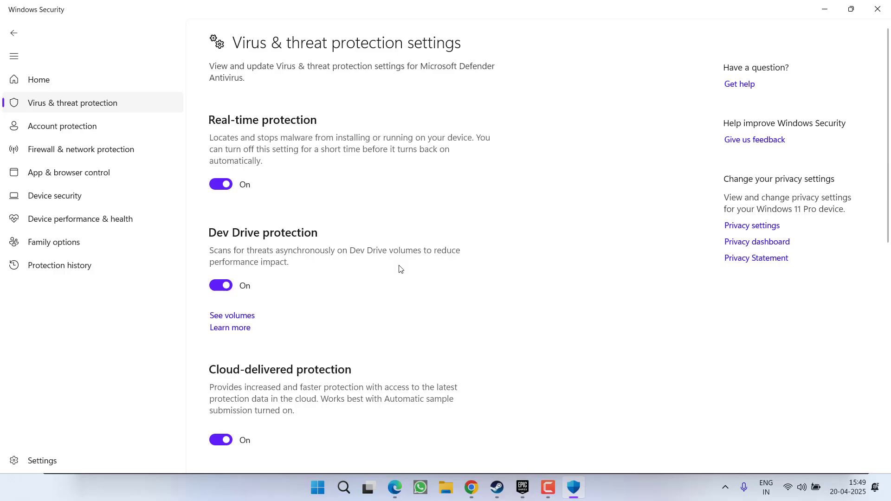
Open the Exclusions list, approving UAC, and begin a new folder exclusion
{"action": "scroll", "coordinate": [393, 291], "scroll_direction": "down", "scroll_amount": 10}
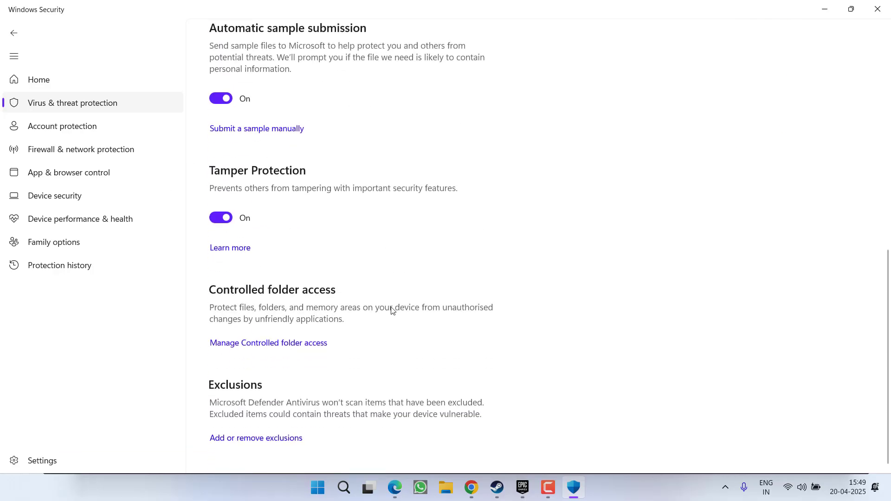
{"action": "left_click", "coordinate": [286, 444]}
{"action": "left_click", "coordinate": [370, 340]}
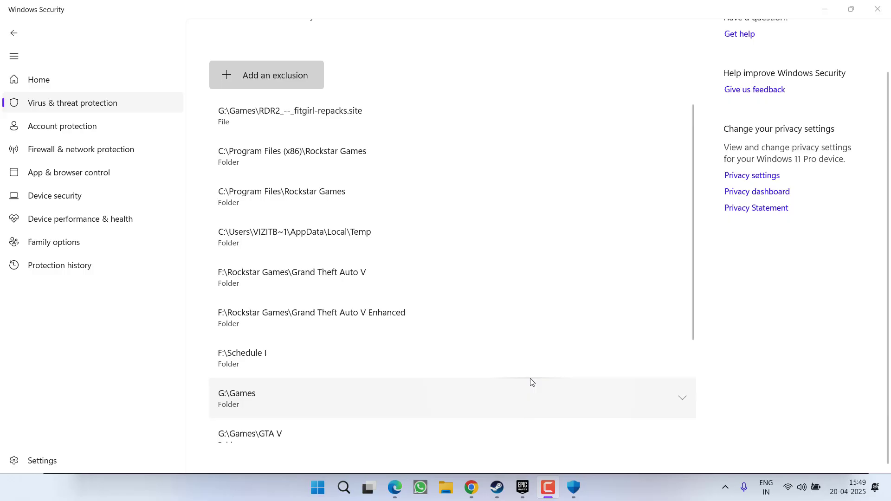
{"action": "left_click", "coordinate": [263, 74]}
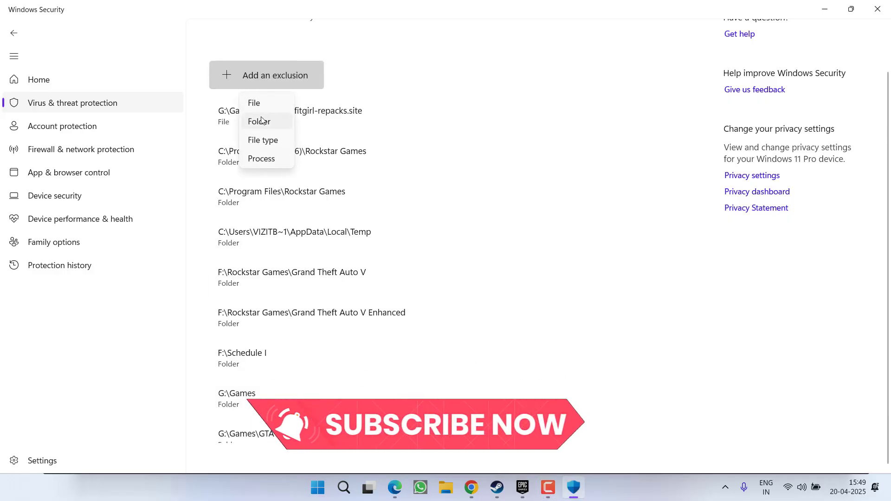
{"action": "left_click", "coordinate": [259, 121]}
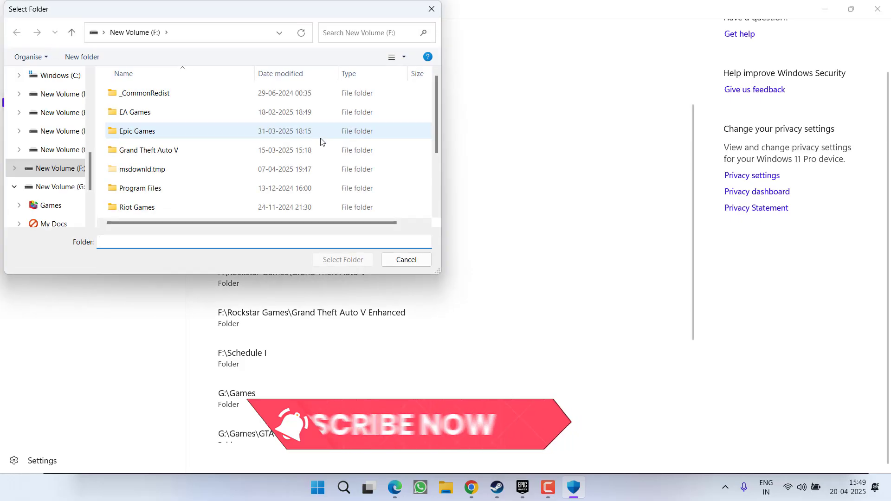
Select C:\Program Files\Rockstar Games as the excluded folder
{"action": "scroll", "coordinate": [39, 193], "scroll_direction": "up", "scroll_amount": 5}
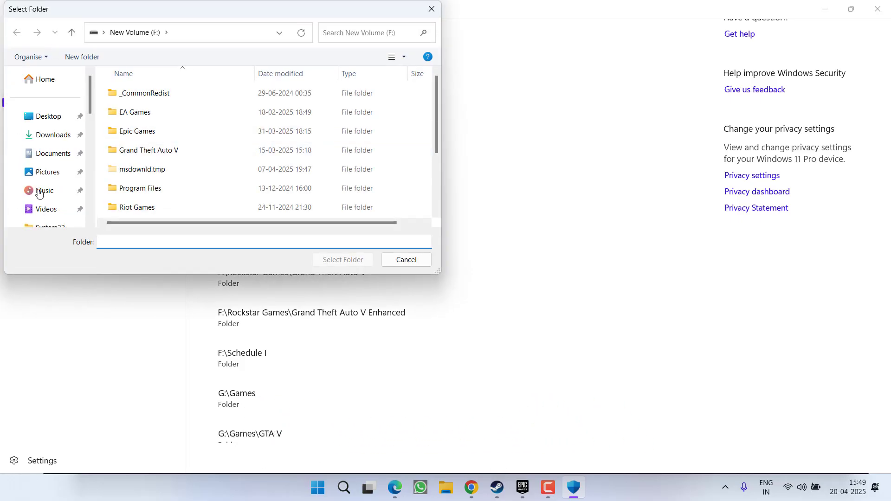
{"action": "scroll", "coordinate": [19, 193], "scroll_direction": "down", "scroll_amount": 3}
{"action": "scroll", "coordinate": [16, 193], "scroll_direction": "down", "scroll_amount": 2}
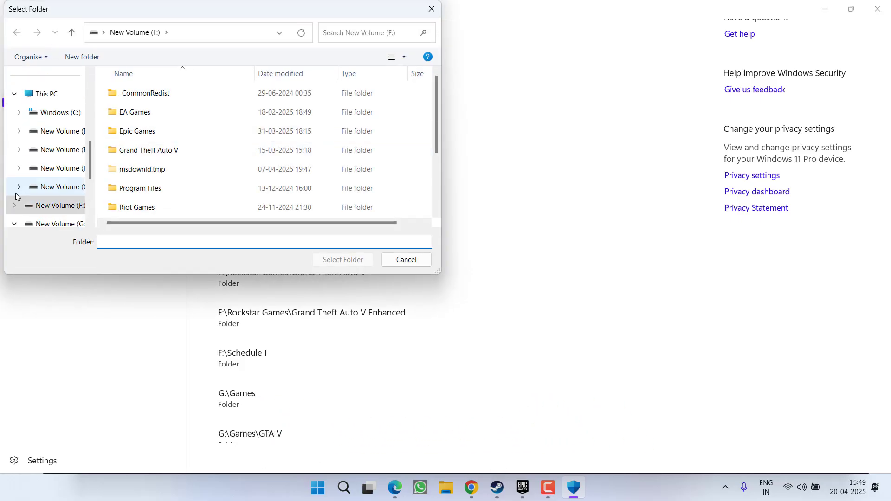
{"action": "left_click", "coordinate": [55, 112]}
{"action": "left_click", "coordinate": [125, 179]}
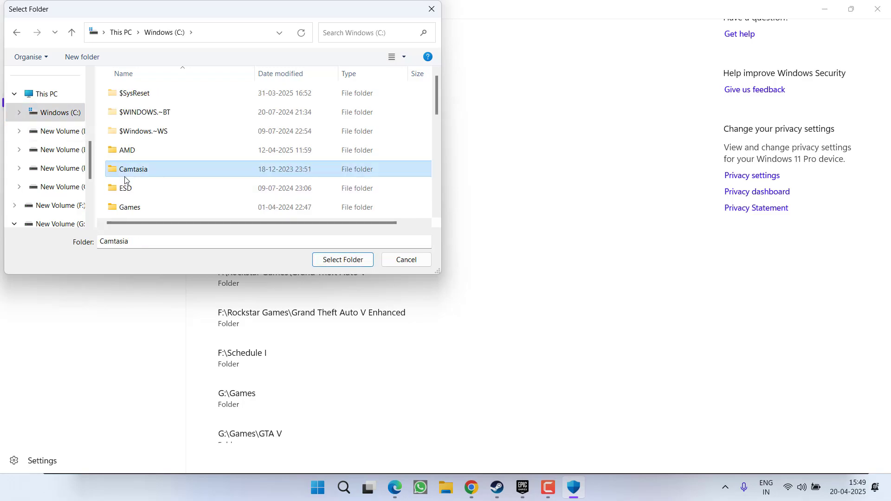
{"action": "key", "text": "p"}
{"action": "double_click", "coordinate": [149, 119]}
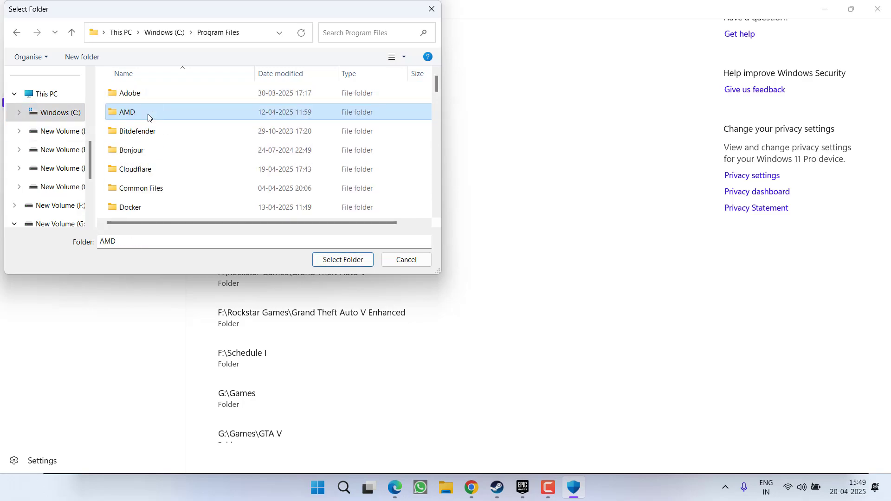
{"action": "left_click", "coordinate": [124, 150]}
{"action": "key", "text": "r"}
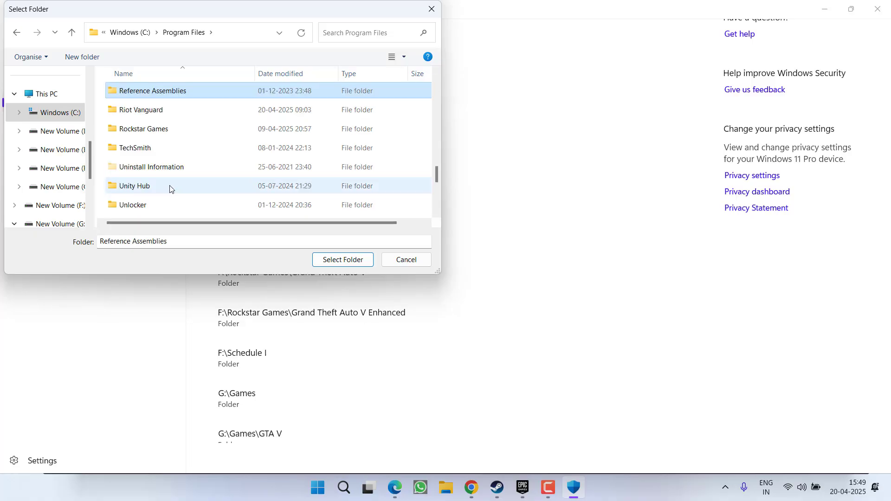
{"action": "left_click", "coordinate": [150, 133]}
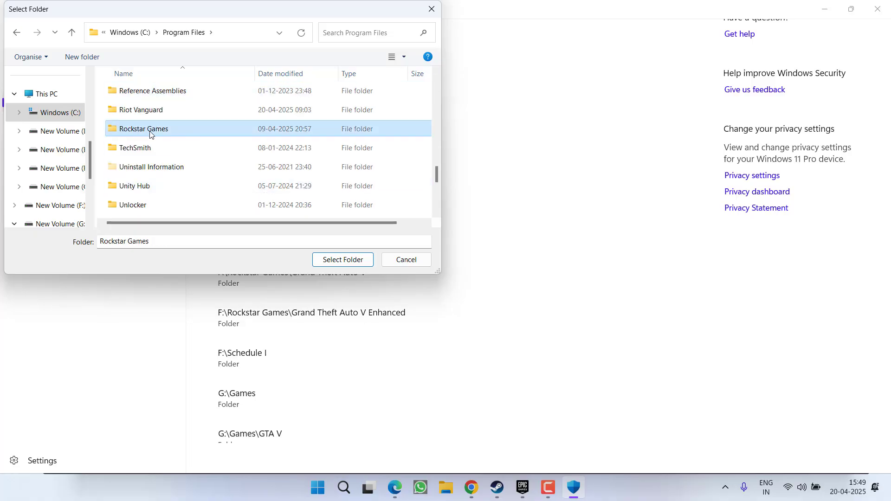
{"action": "left_click", "coordinate": [343, 259]}
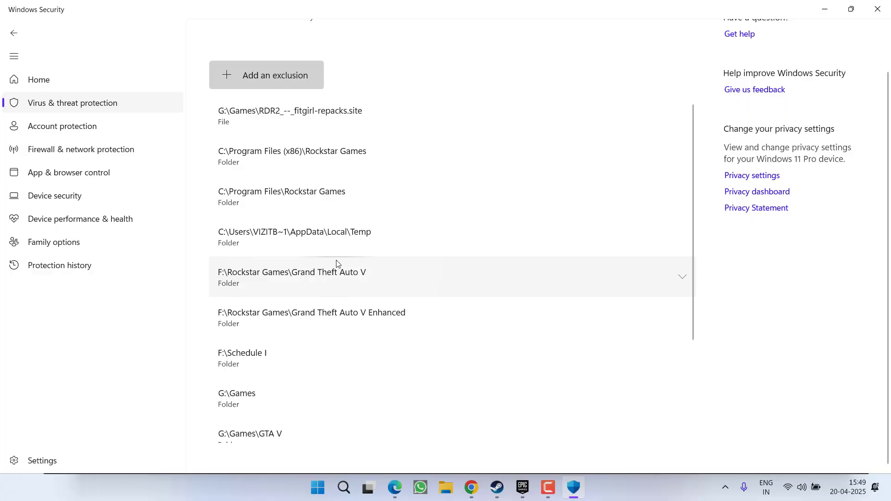
Begin another folder exclusion, leaving the picker open, and bring Steam to the front
{"action": "left_click", "coordinate": [324, 161]}
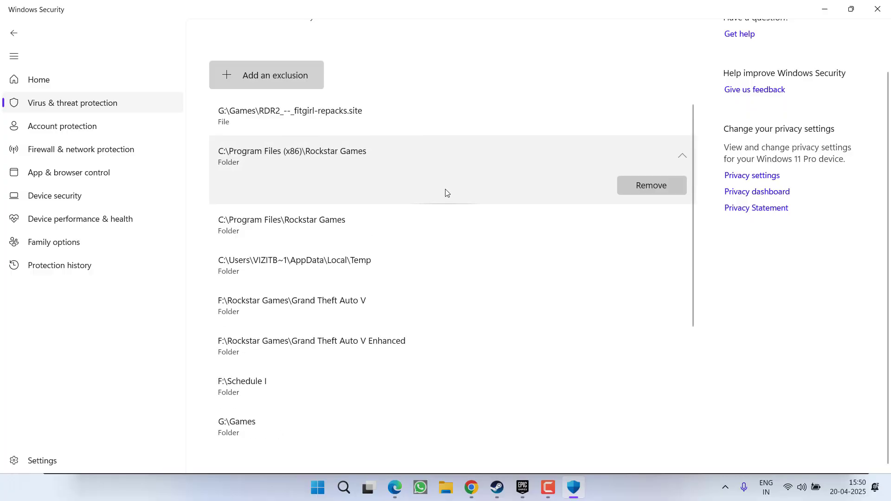
{"action": "left_click", "coordinate": [244, 73]}
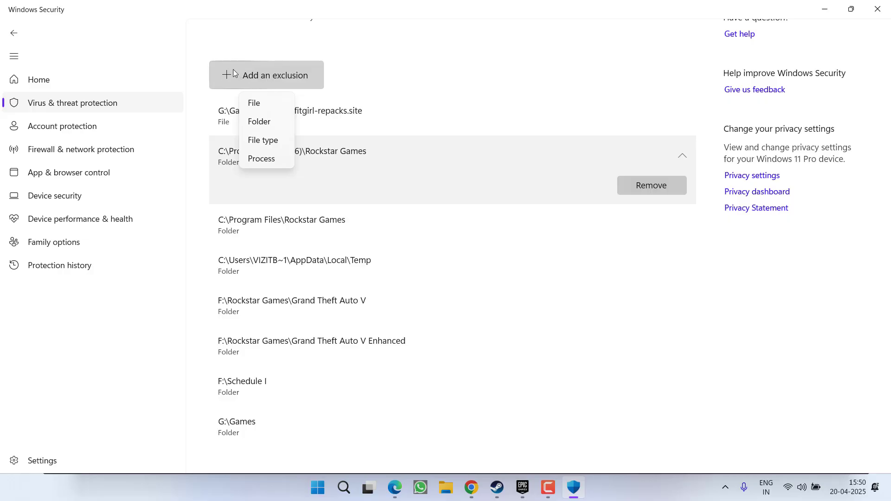
{"action": "left_click", "coordinate": [267, 122]}
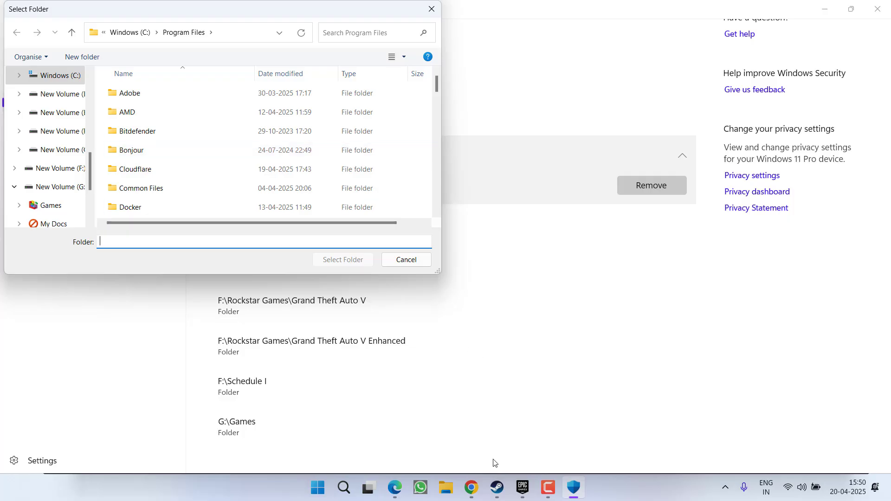
{"action": "left_click", "coordinate": [497, 487]}
{"action": "mouse_move", "coordinate": [187, 32]}
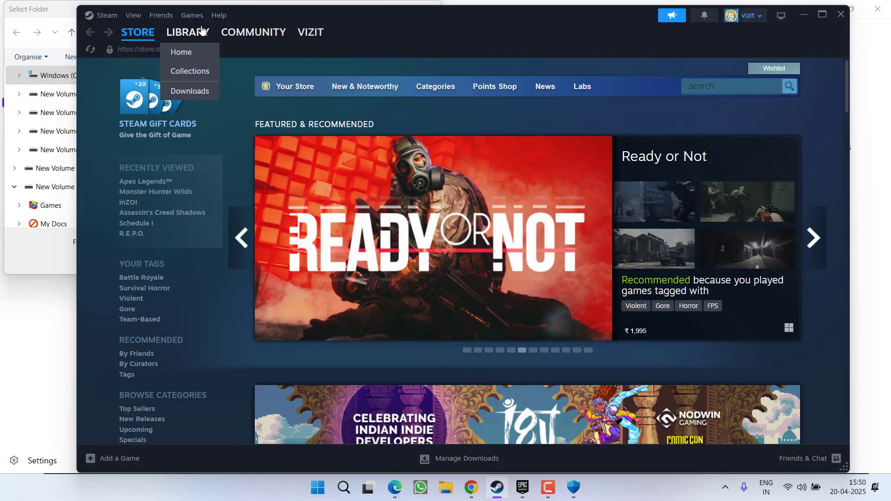
Look up Apex Legends' install folder, F:\SteamLibrary\steamapps\common\Apex Legends, in Steam's Installed Files properties
{"action": "left_click", "coordinate": [202, 30]}
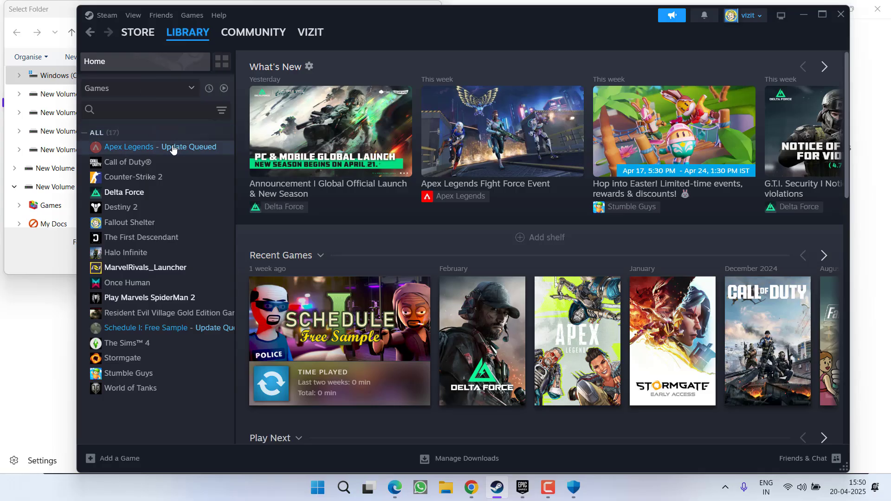
{"action": "right_click", "coordinate": [173, 148]}
{"action": "left_click", "coordinate": [199, 233]}
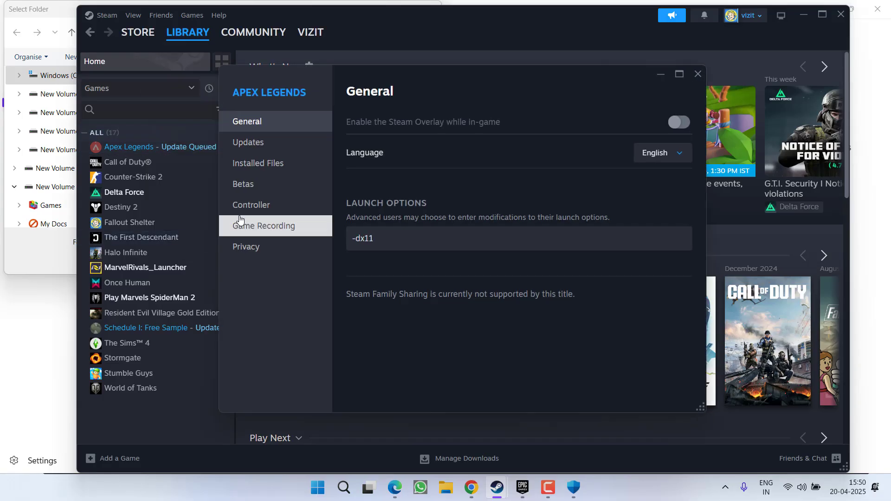
{"action": "left_click", "coordinate": [265, 165]}
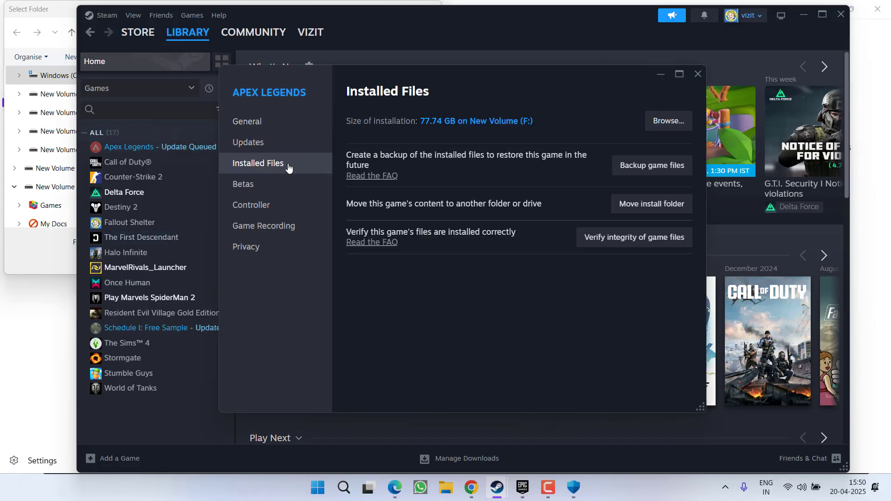
{"action": "left_click", "coordinate": [667, 123]}
{"action": "left_click", "coordinate": [562, 124]}
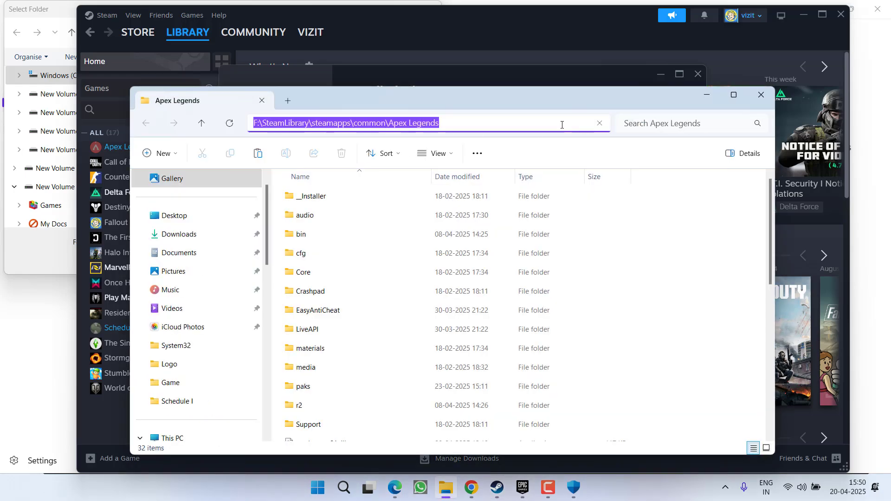
{"action": "left_click", "coordinate": [761, 97]}
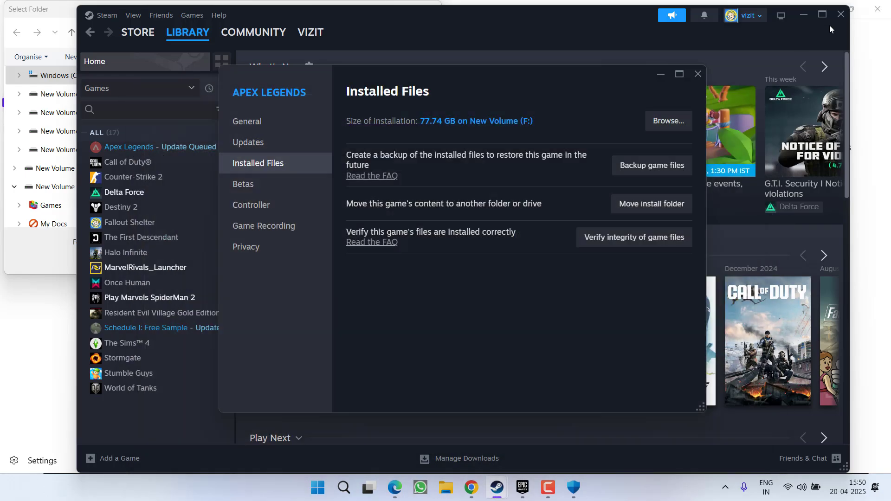
{"action": "left_click", "coordinate": [840, 14]}
Find Fortnite's install folder, F:\Epic Games\Fortnite, via Manage in the Epic library, then close the extra windows
{"action": "left_click", "coordinate": [523, 490]}
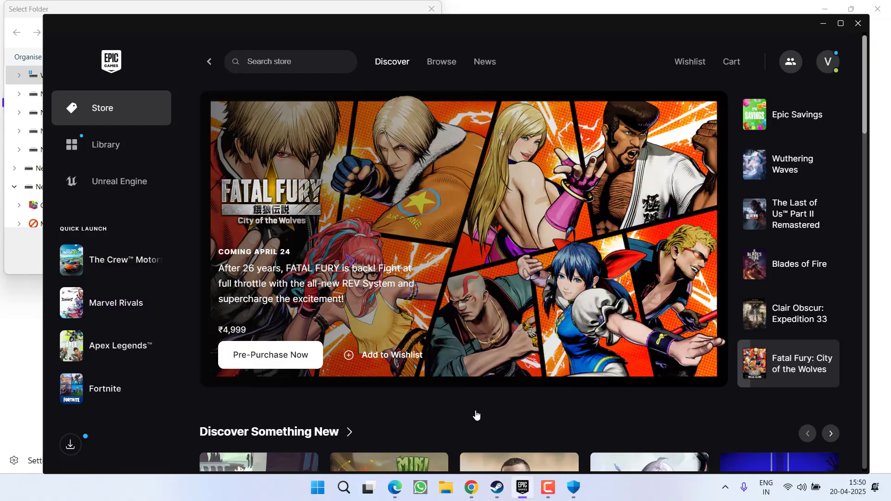
{"action": "left_click", "coordinate": [123, 145]}
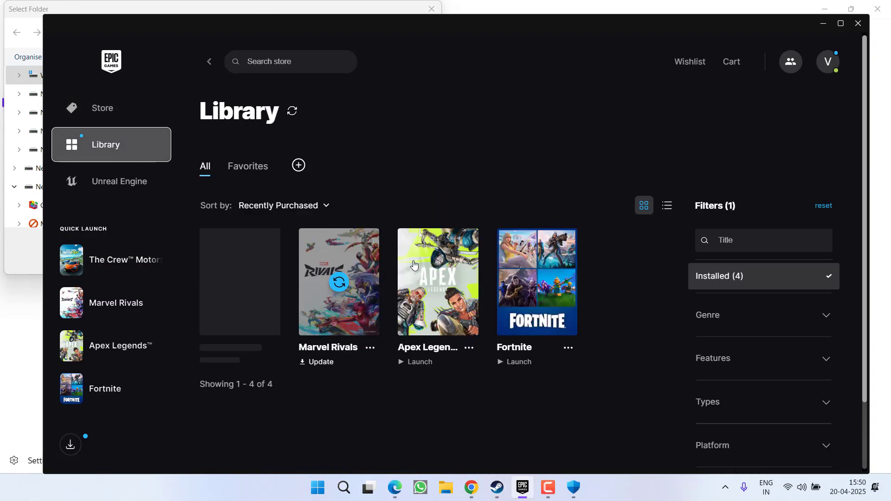
{"action": "left_click", "coordinate": [566, 349]}
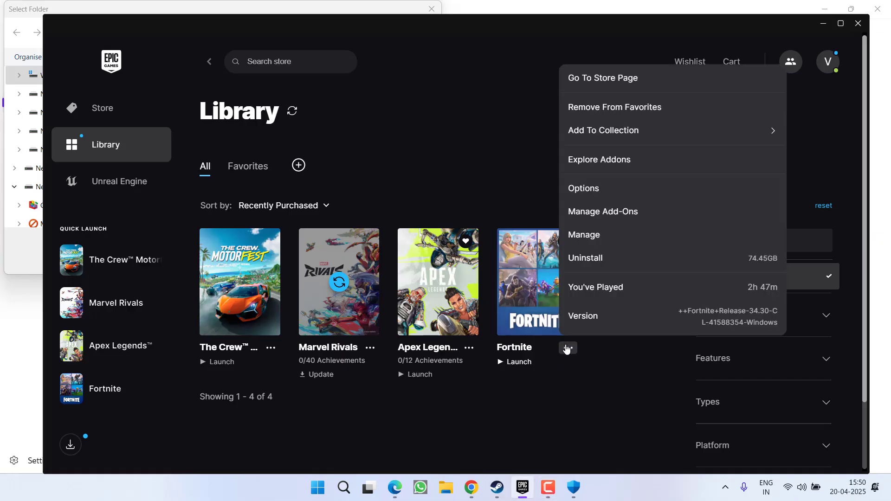
{"action": "left_click", "coordinate": [579, 235]}
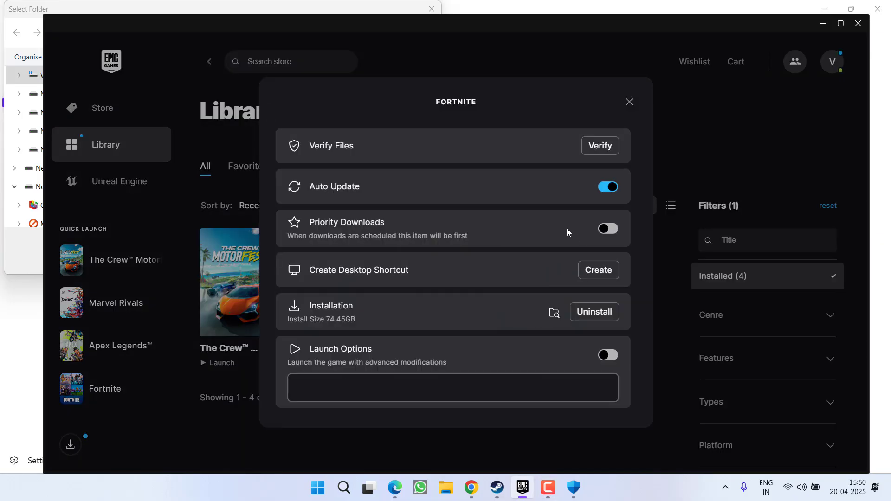
{"action": "left_click", "coordinate": [553, 313]}
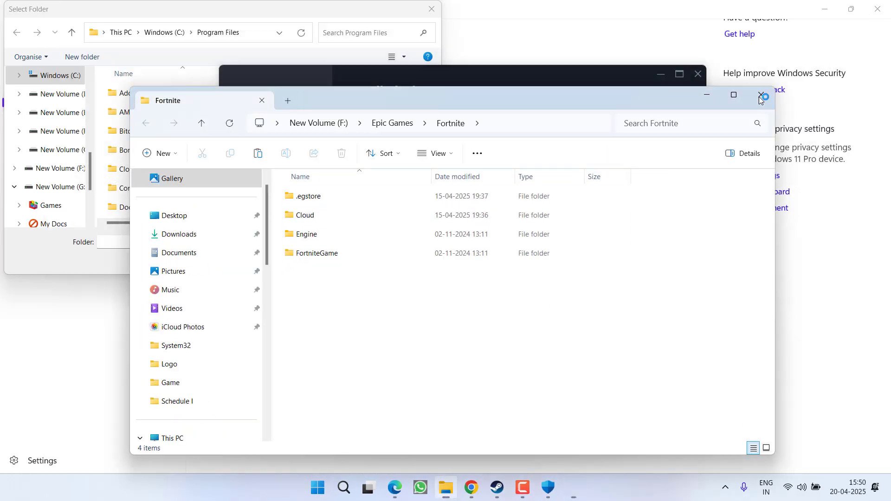
{"action": "left_click", "coordinate": [760, 96]}
{"action": "left_click", "coordinate": [654, 74]}
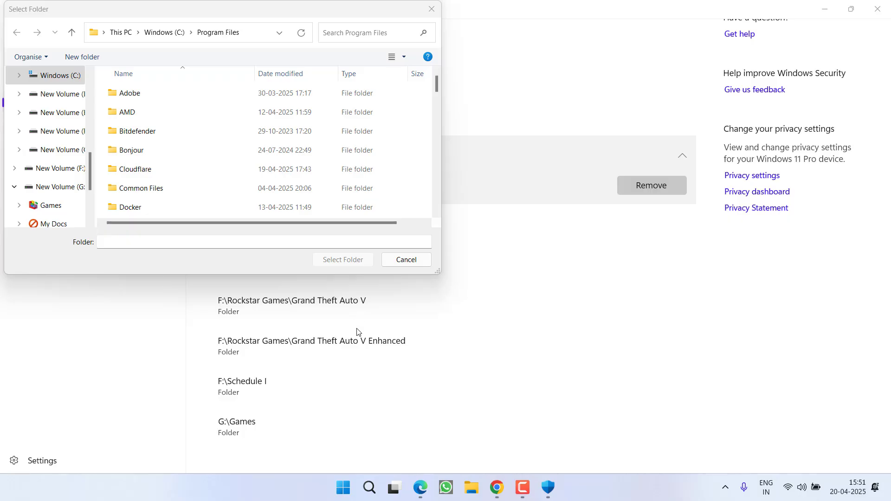
Browse to F:\Rockstar Games\Grand Theft Auto V Enhanced in File Explorer and select its path
{"action": "key", "text": "super+e"}
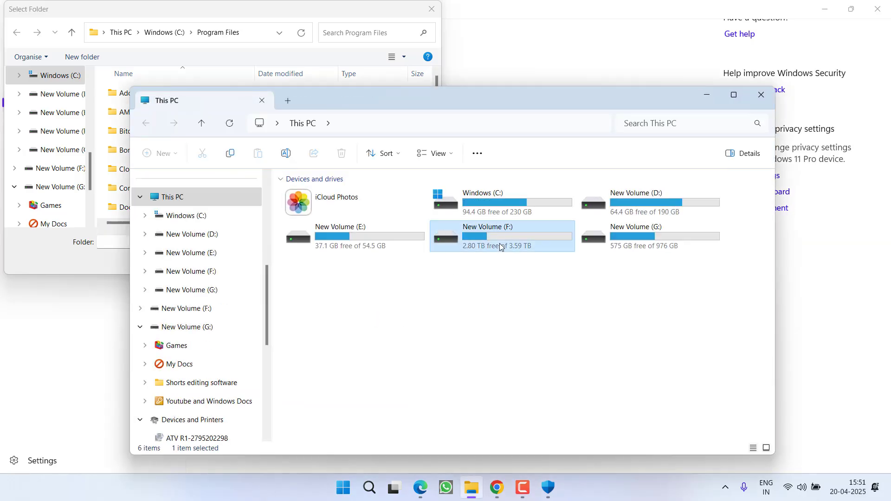
{"action": "double_click", "coordinate": [500, 243]}
{"action": "double_click", "coordinate": [613, 190]}
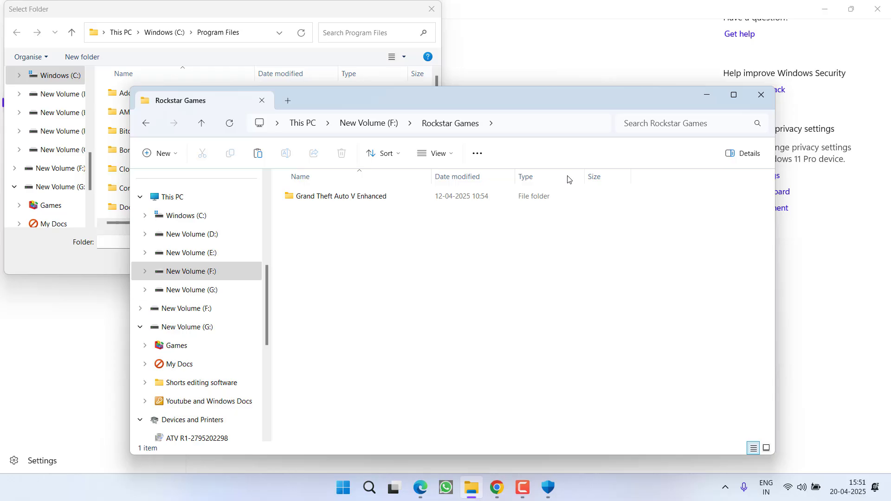
{"action": "double_click", "coordinate": [346, 202]}
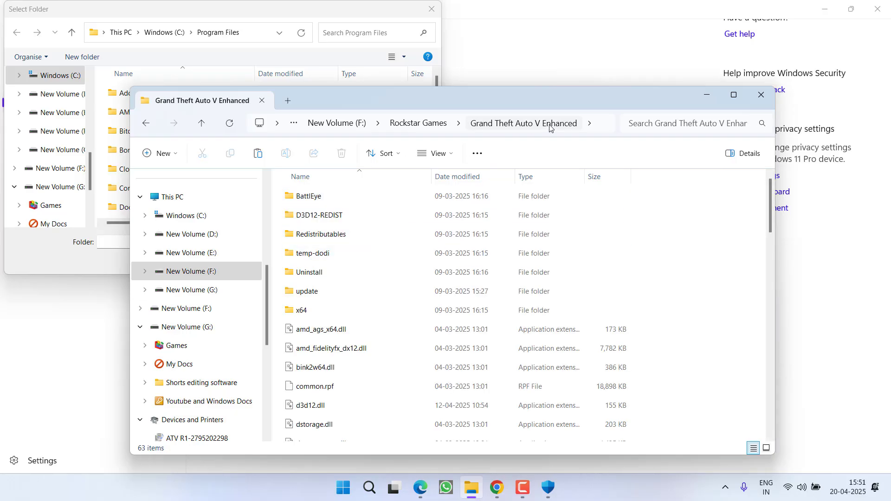
{"action": "left_click", "coordinate": [599, 127]}
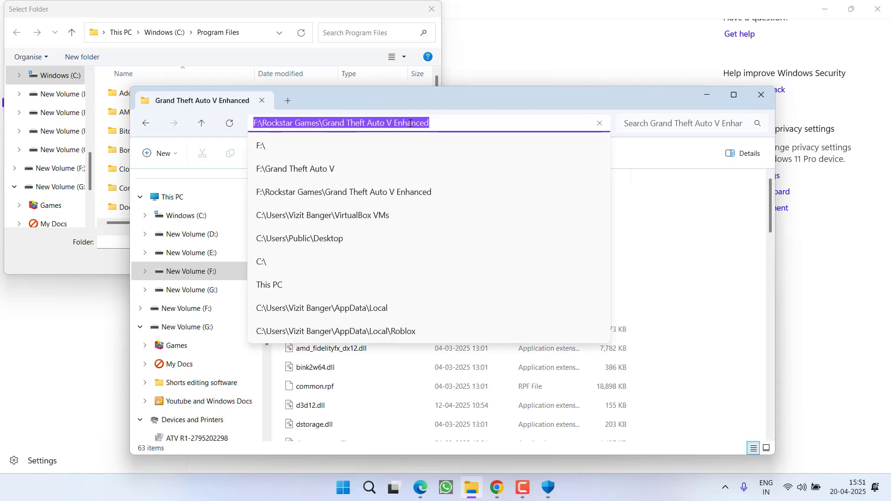
{"action": "right_click", "coordinate": [410, 123]}
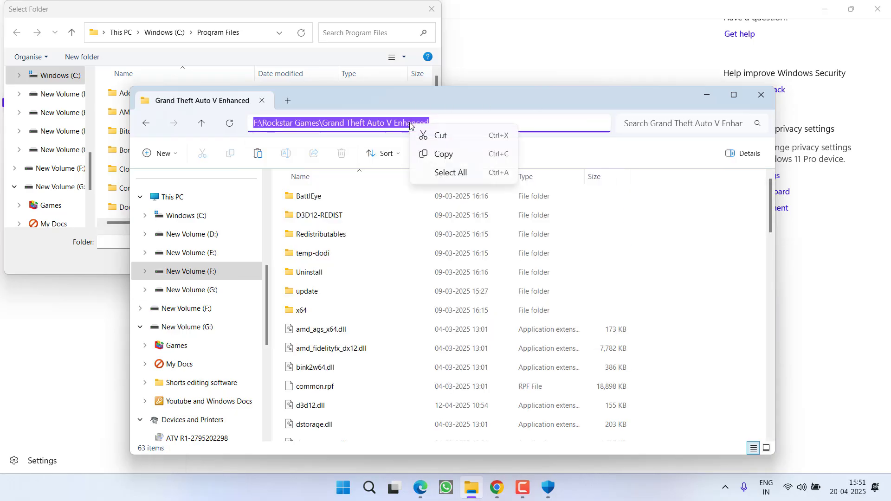
{"action": "left_click", "coordinate": [448, 157]}
{"action": "left_click", "coordinate": [723, 81]}
Add F:\Rockstar Games\Grand Theft Auto V Enhanced as a folder exclusion
{"action": "left_click", "coordinate": [431, 9]}
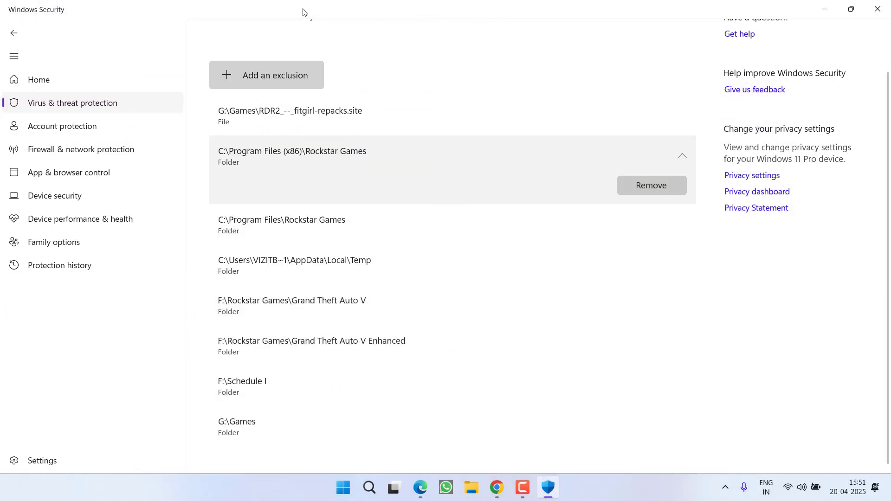
{"action": "left_click", "coordinate": [281, 70]}
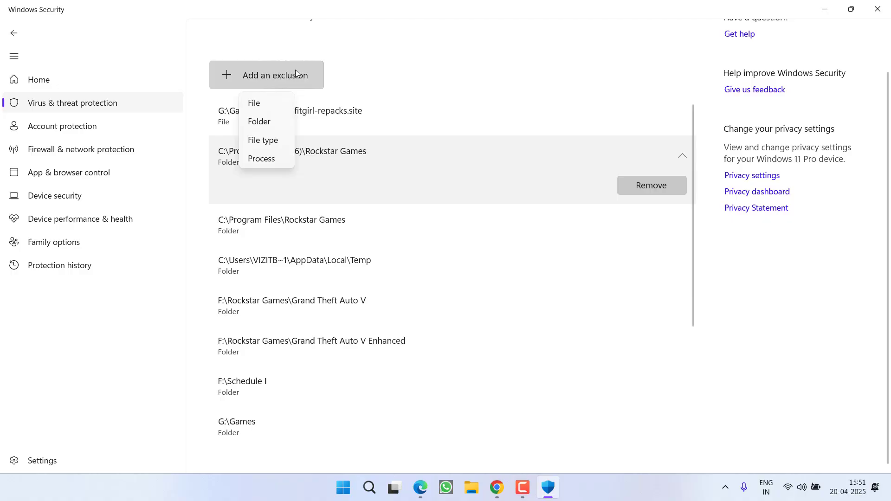
{"action": "left_click", "coordinate": [259, 123]}
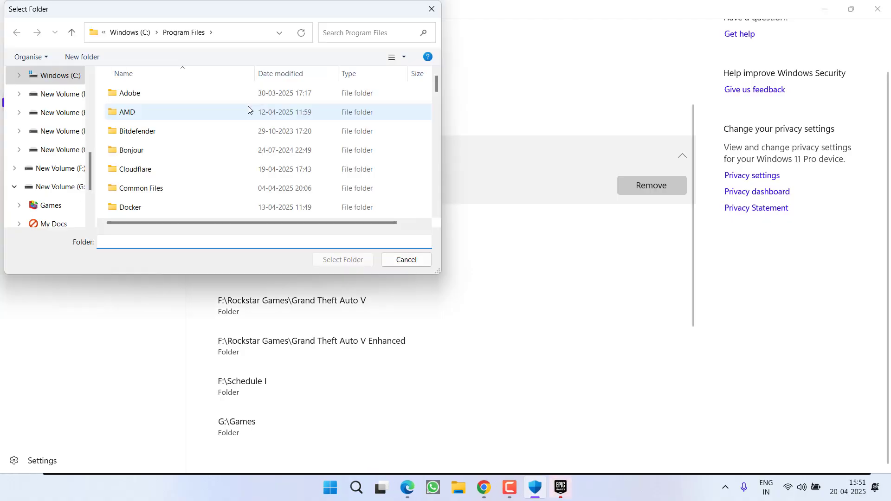
{"action": "type", "text": "F:\\Rockstar Games\\Grand Theft Auto V Enhanced"}
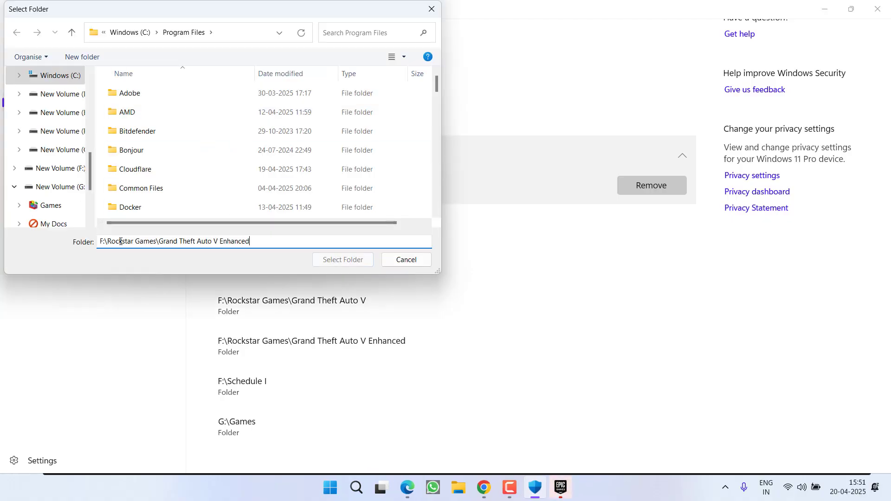
{"action": "left_click", "coordinate": [338, 257]}
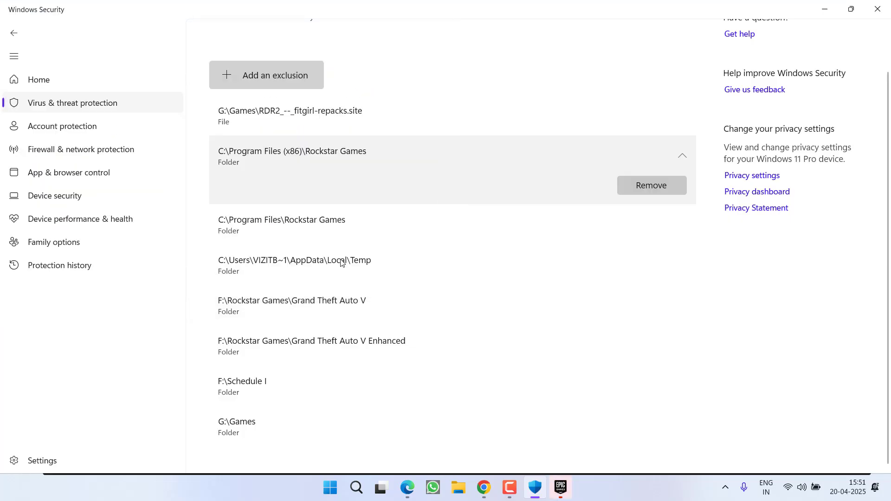
{"action": "left_click", "coordinate": [297, 347]}
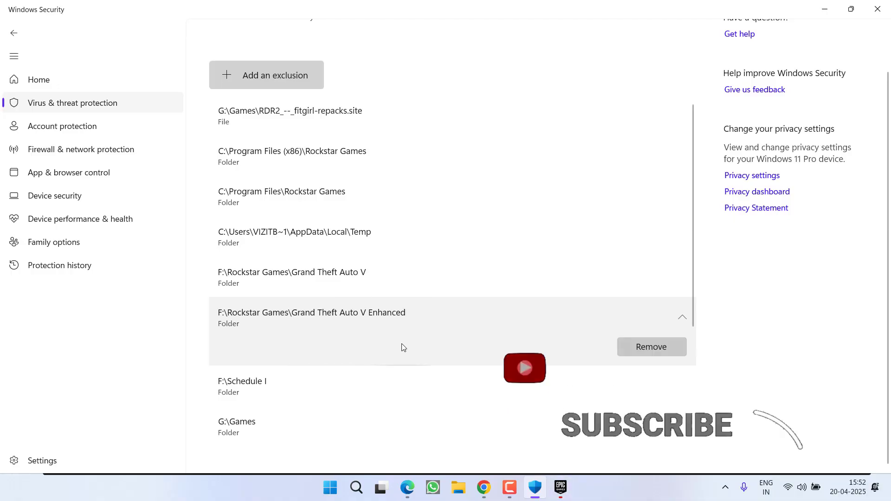
Open the Controlled folder access allowed-apps list, approving the administrator prompt
{"action": "left_click", "coordinate": [14, 33]}
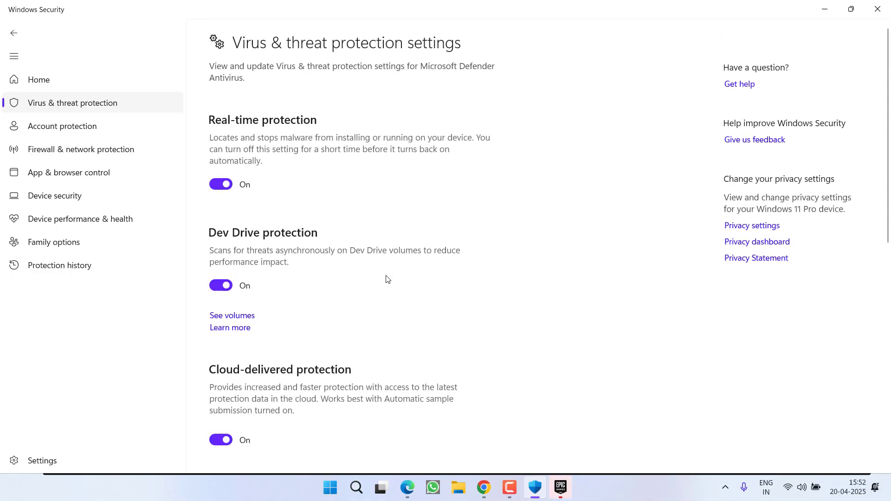
{"action": "scroll", "coordinate": [385, 278], "scroll_direction": "down", "scroll_amount": 5}
{"action": "scroll", "coordinate": [357, 290], "scroll_direction": "down", "scroll_amount": 2}
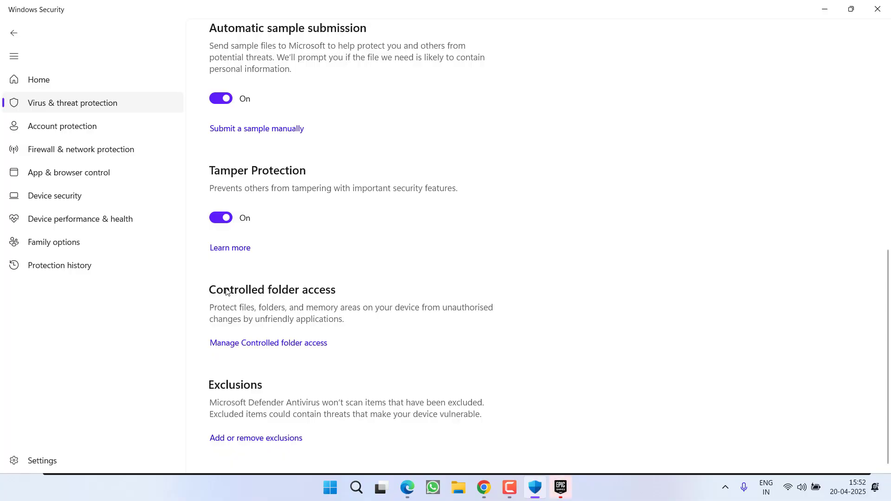
{"action": "left_click", "coordinate": [310, 344]}
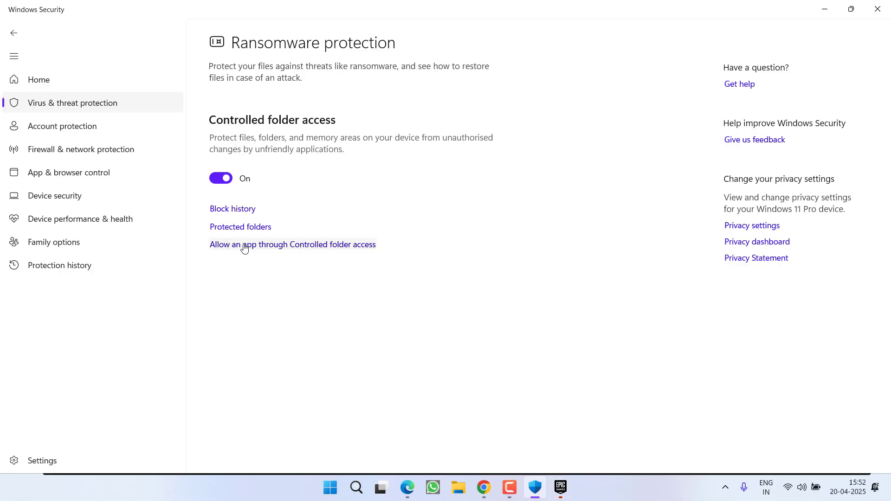
{"action": "left_click", "coordinate": [315, 246]}
{"action": "left_click", "coordinate": [368, 343]}
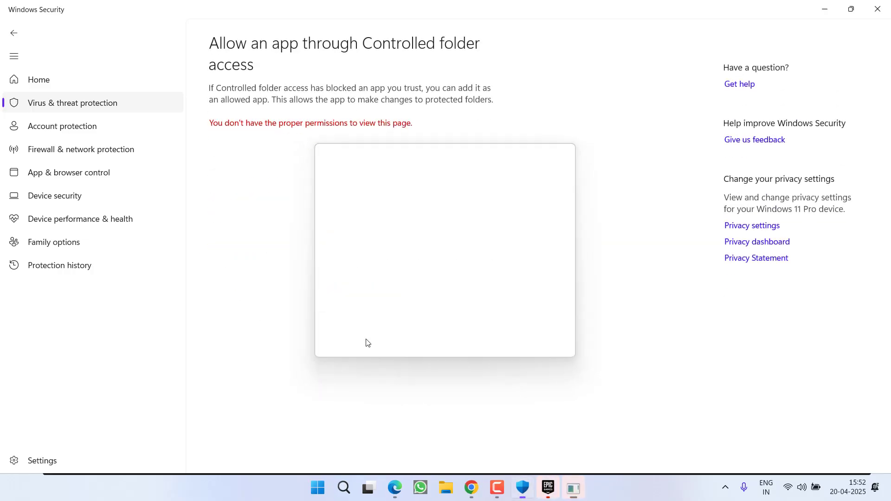
{"action": "scroll", "coordinate": [362, 348], "scroll_direction": "down", "scroll_amount": 4}
{"action": "scroll", "coordinate": [355, 343], "scroll_direction": "up", "scroll_amount": 4}
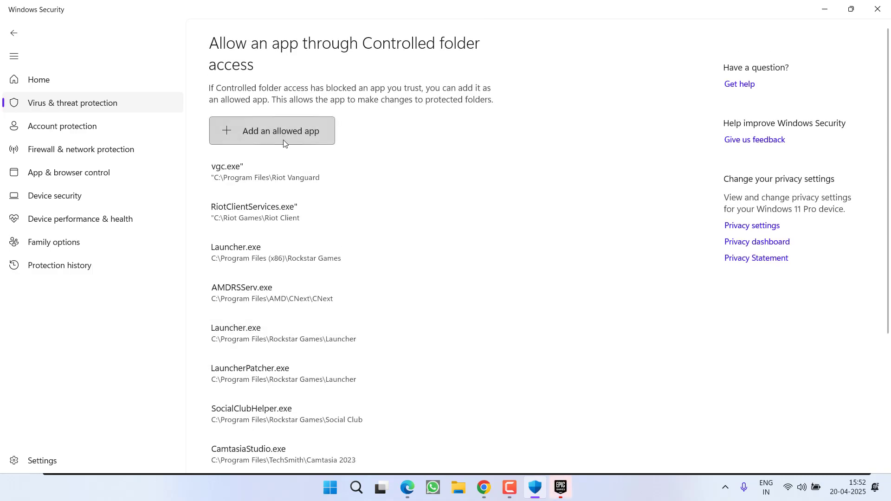
Allow Rockstar's LauncherPatcher.exe and Launcher.exe from C:\Program Files\Rockstar Games\Launcher
{"action": "left_click", "coordinate": [284, 141]}
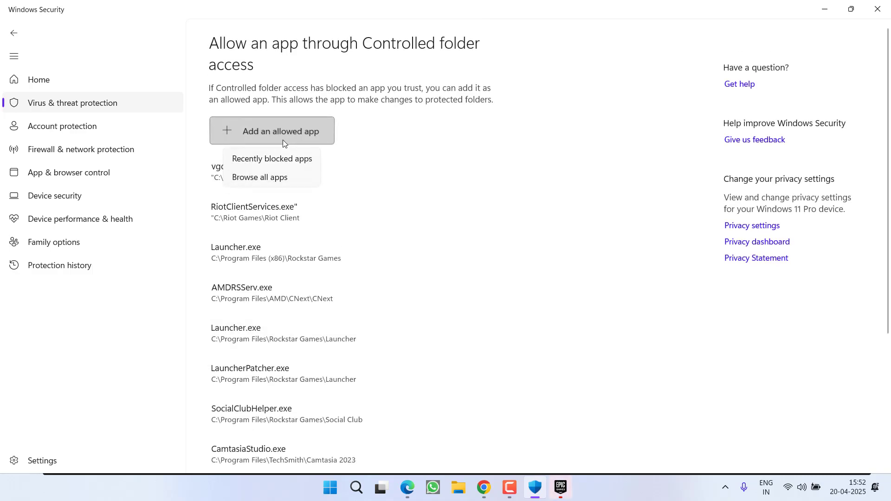
{"action": "left_click", "coordinate": [264, 179]}
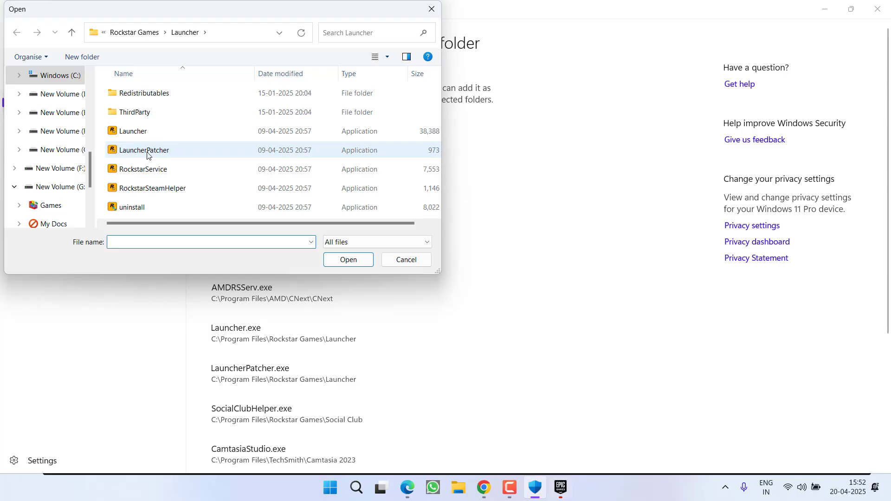
{"action": "left_click", "coordinate": [147, 155]}
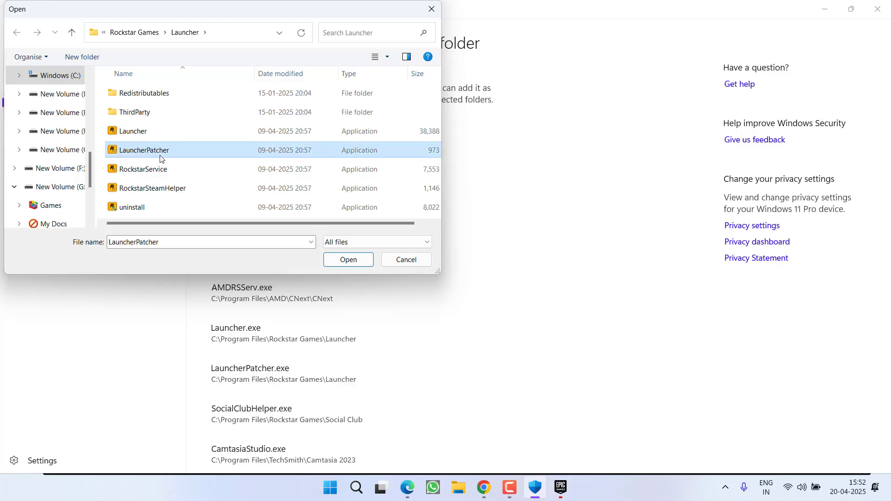
{"action": "left_click", "coordinate": [54, 76]}
{"action": "double_click", "coordinate": [129, 210]}
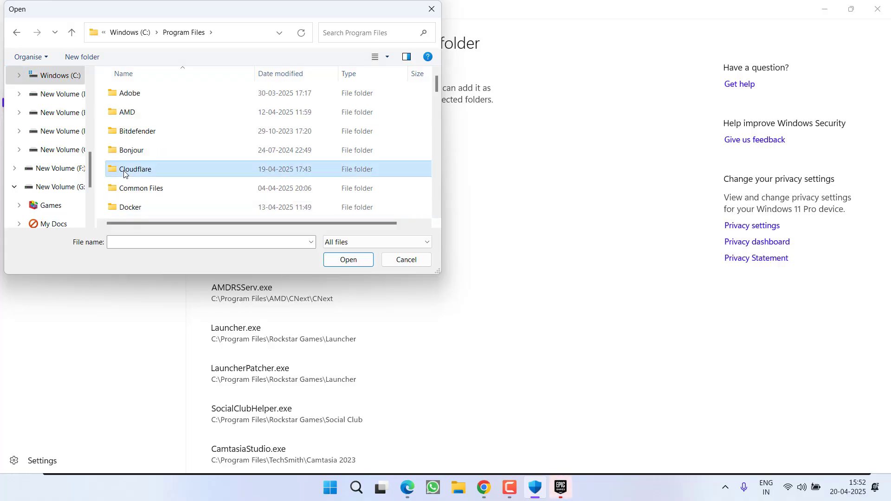
{"action": "key", "text": "r"}
{"action": "double_click", "coordinate": [148, 129]}
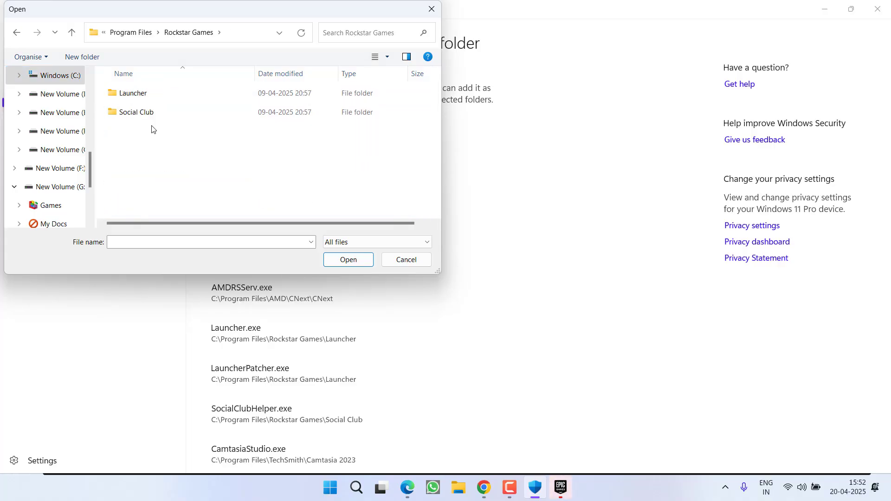
{"action": "double_click", "coordinate": [133, 93]}
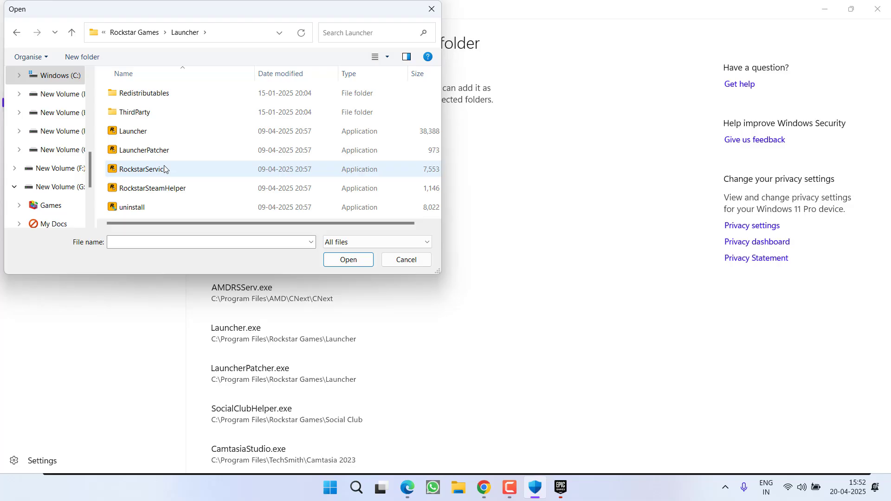
{"action": "left_click", "coordinate": [173, 132]}
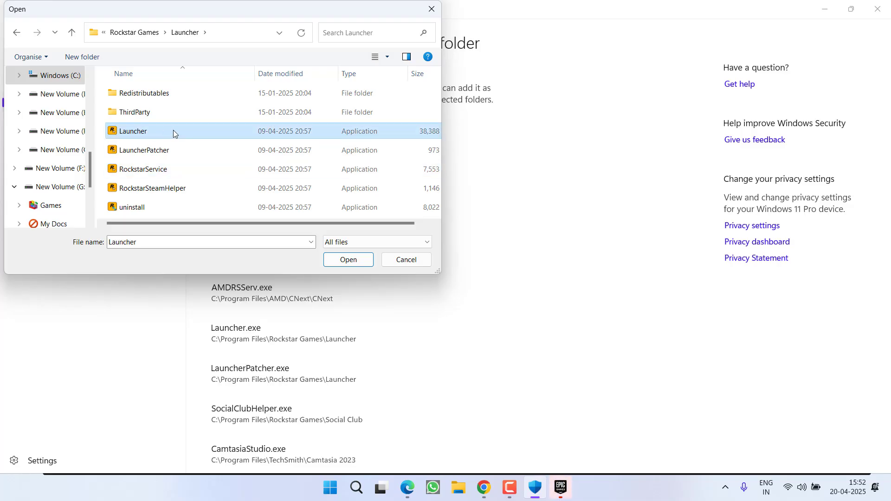
Allow SocialClubHelper.exe from the Rockstar Games Social Club folder
{"action": "left_click", "coordinate": [143, 33]}
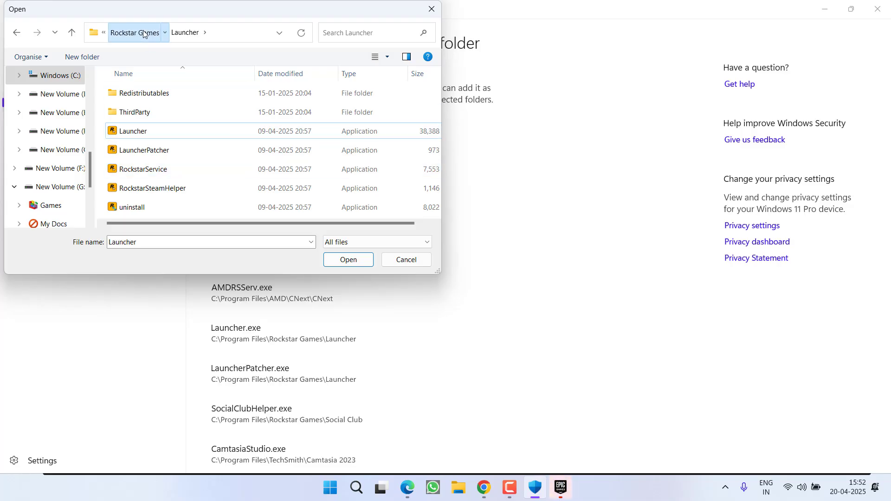
{"action": "double_click", "coordinate": [141, 114]}
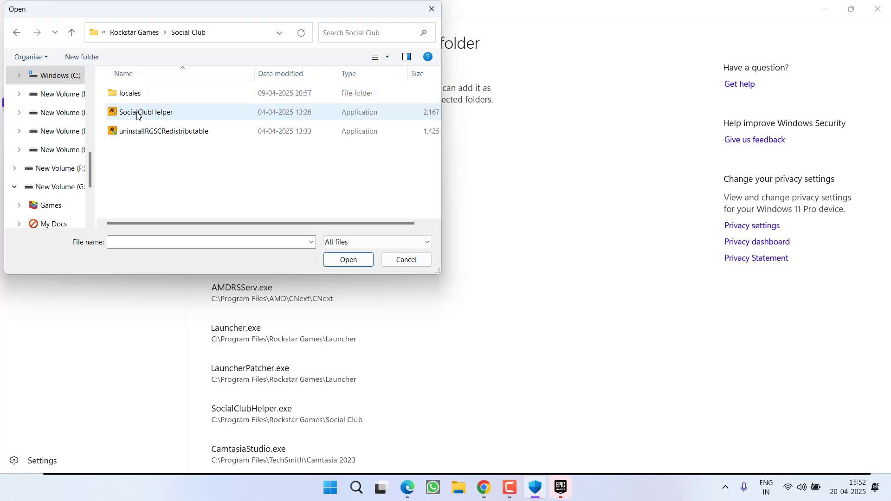
{"action": "left_click", "coordinate": [133, 115]}
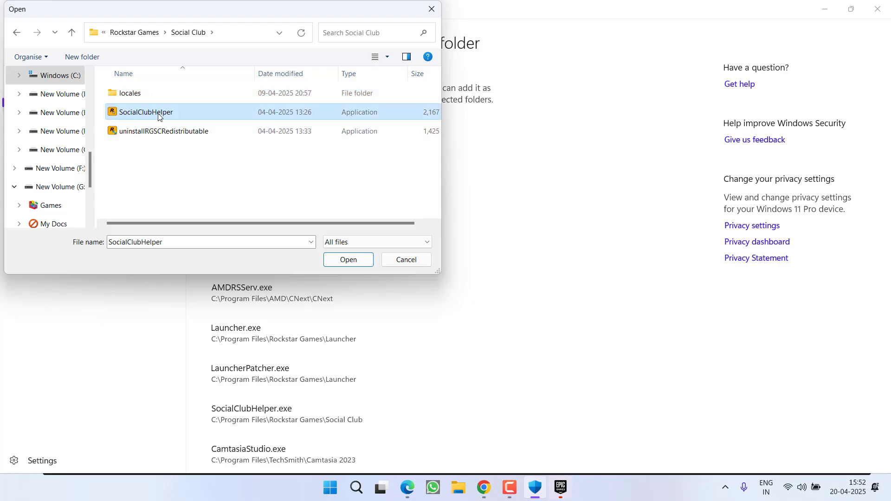
{"action": "left_click", "coordinate": [348, 260]}
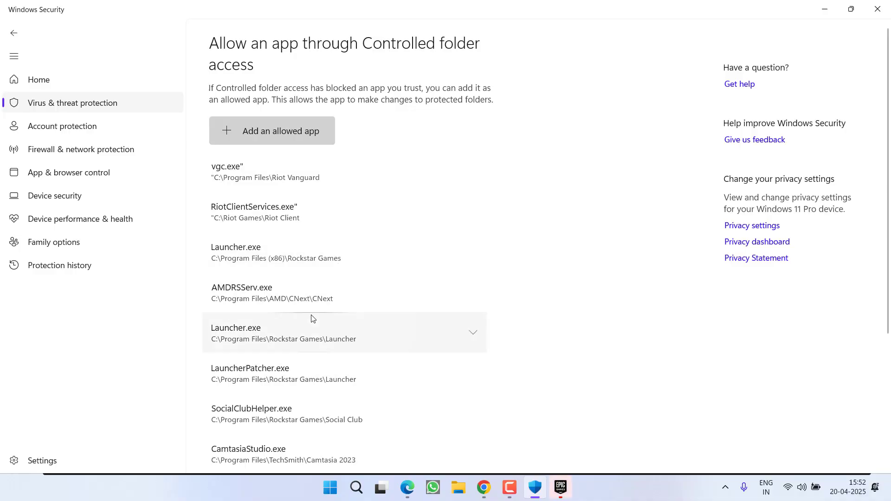
Close Windows Security and the Epic Games Launcher, leaving a clear desktop
{"action": "left_click", "coordinate": [879, 12]}
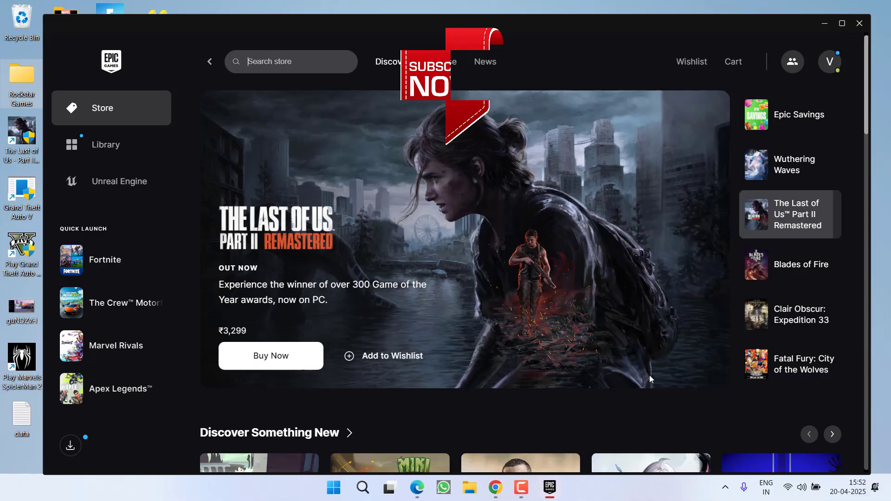
{"action": "left_click", "coordinate": [836, 49]}
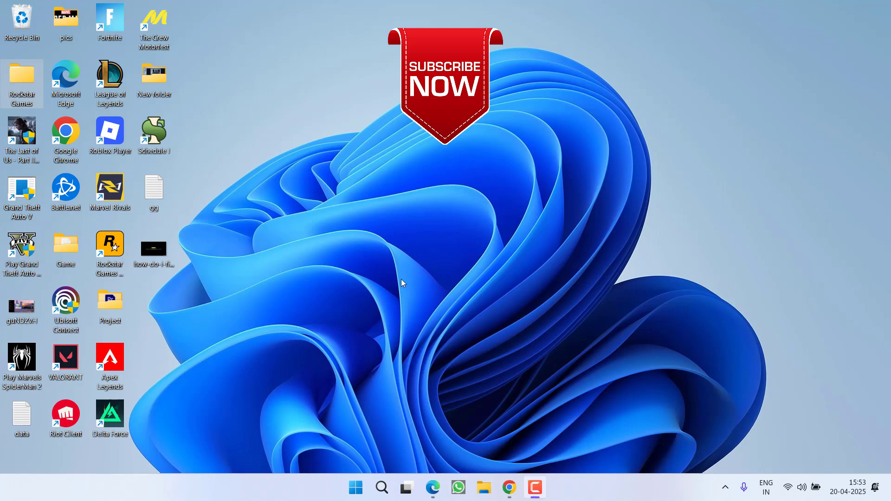